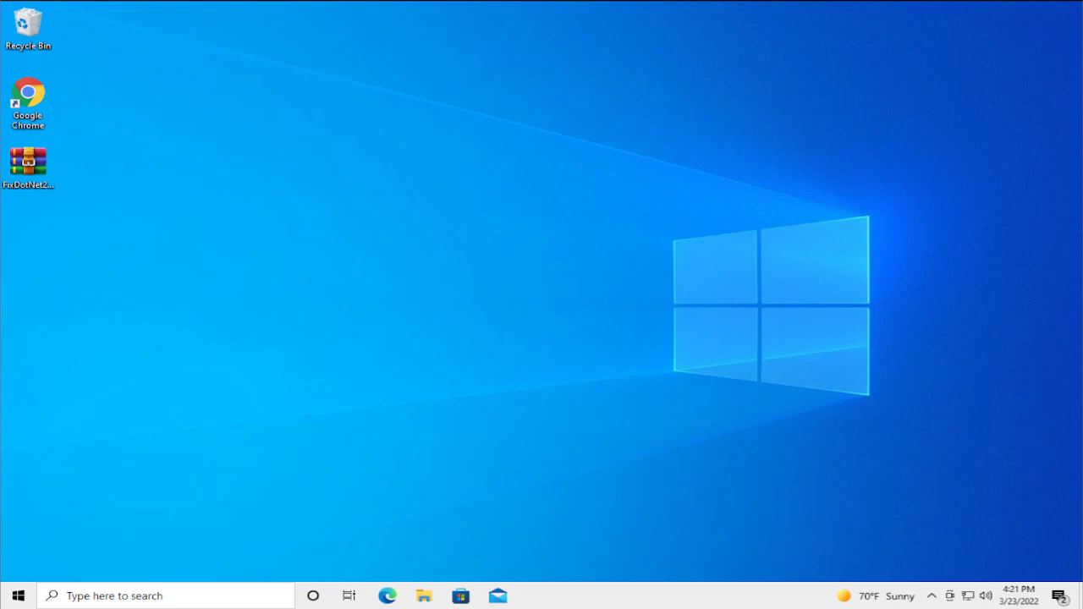
Step: Search Start for 'rege', launch Registry Editor, and approve the User Account Control prompt
left_click(18, 596)
type("rege")
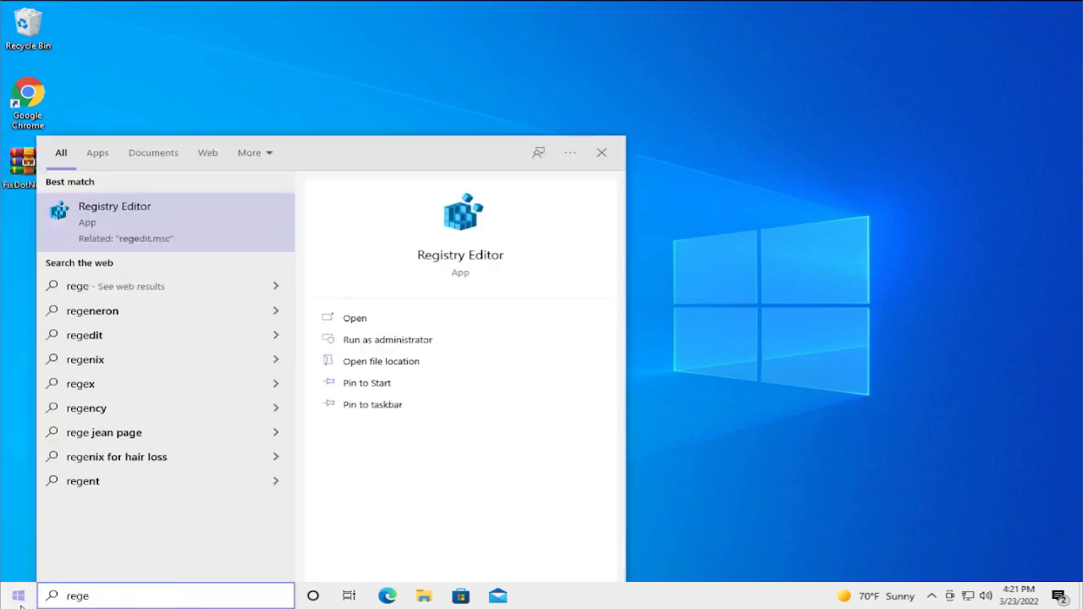
key("Return")
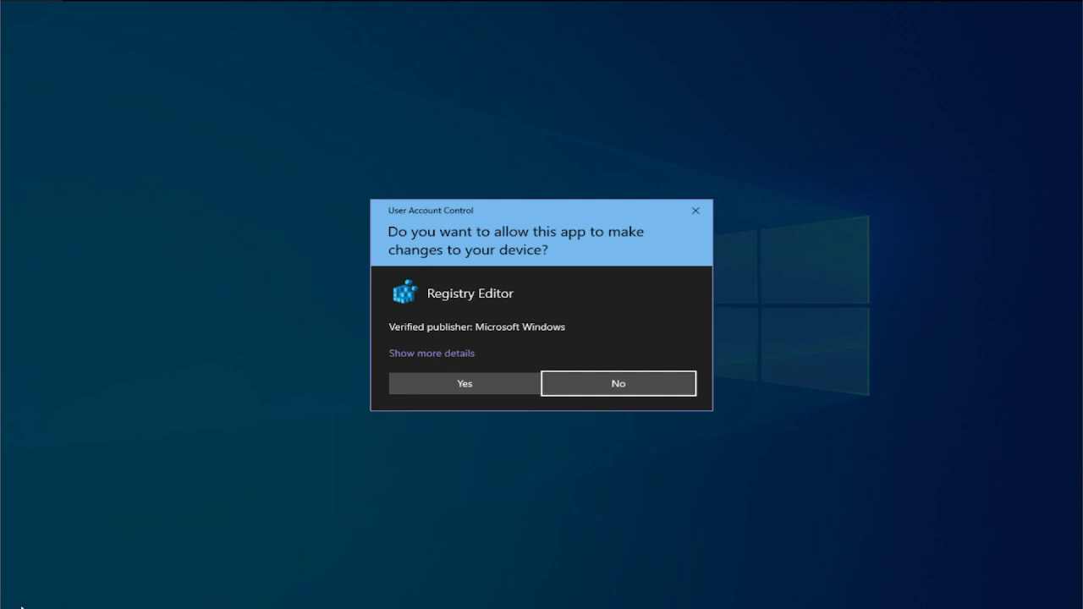
key("Left")
key("Return")
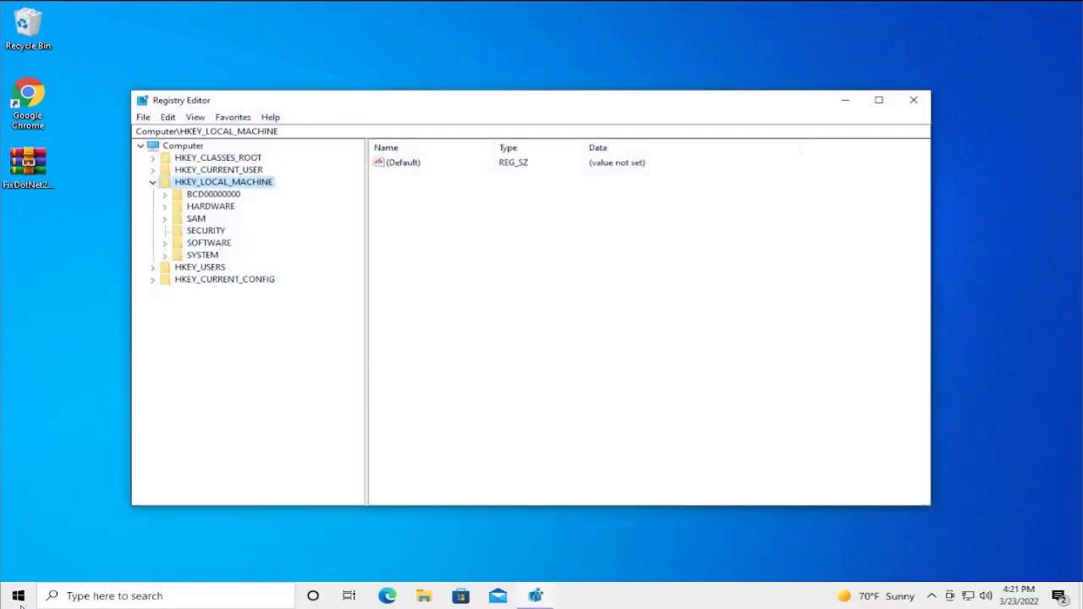
Step: Expand HKEY_LOCAL_MACHINE > SOFTWARE > WOW6432Node in the key tree
left_click(153, 182)
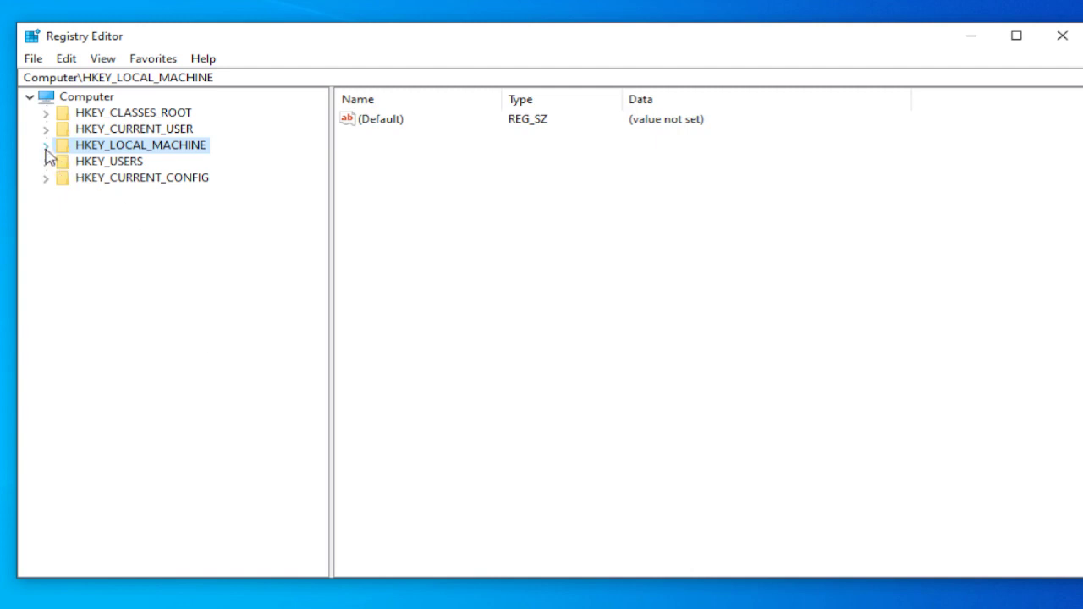
left_click(46, 151)
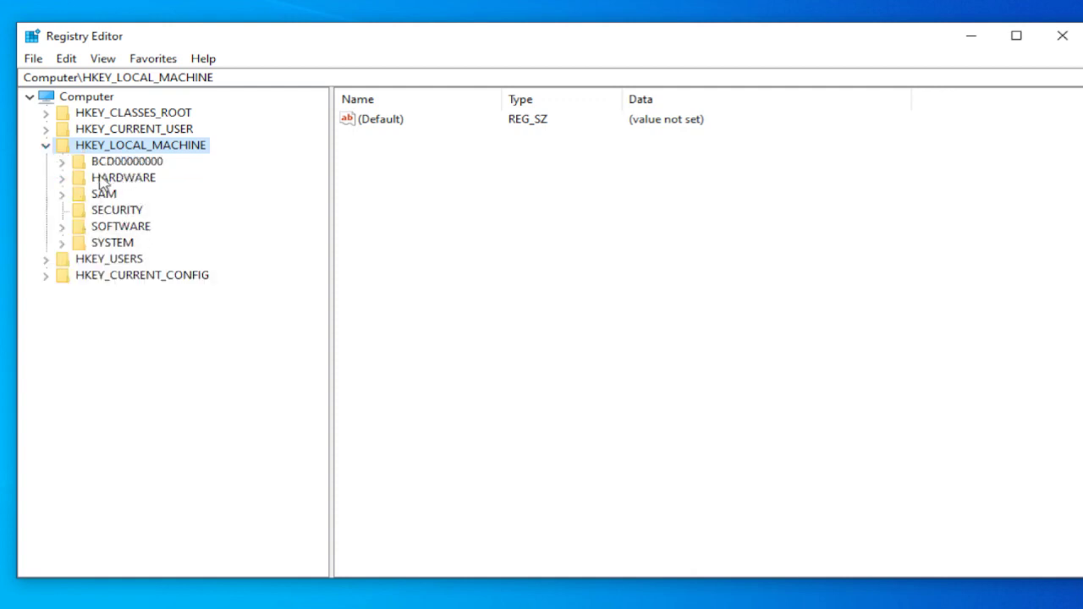
left_click(62, 227)
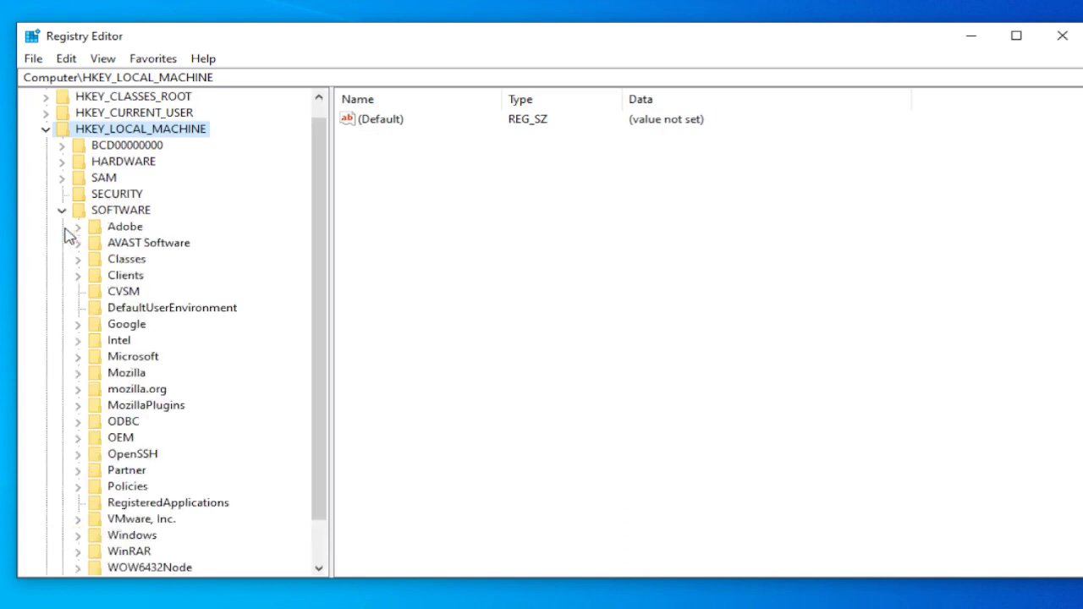
left_click(112, 216)
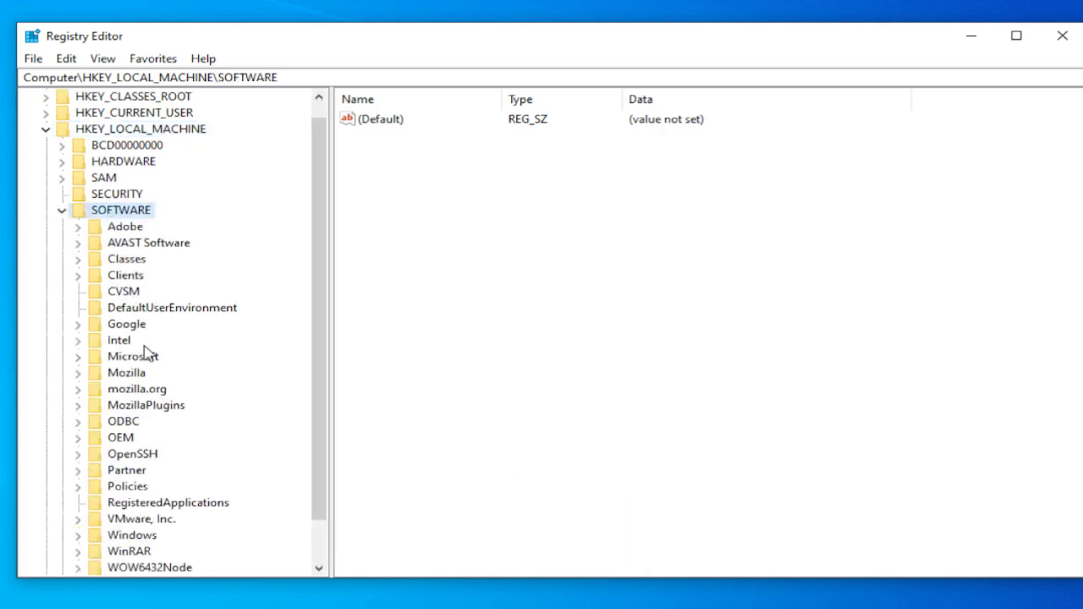
scroll(144, 351, "down", 1)
left_click(142, 522)
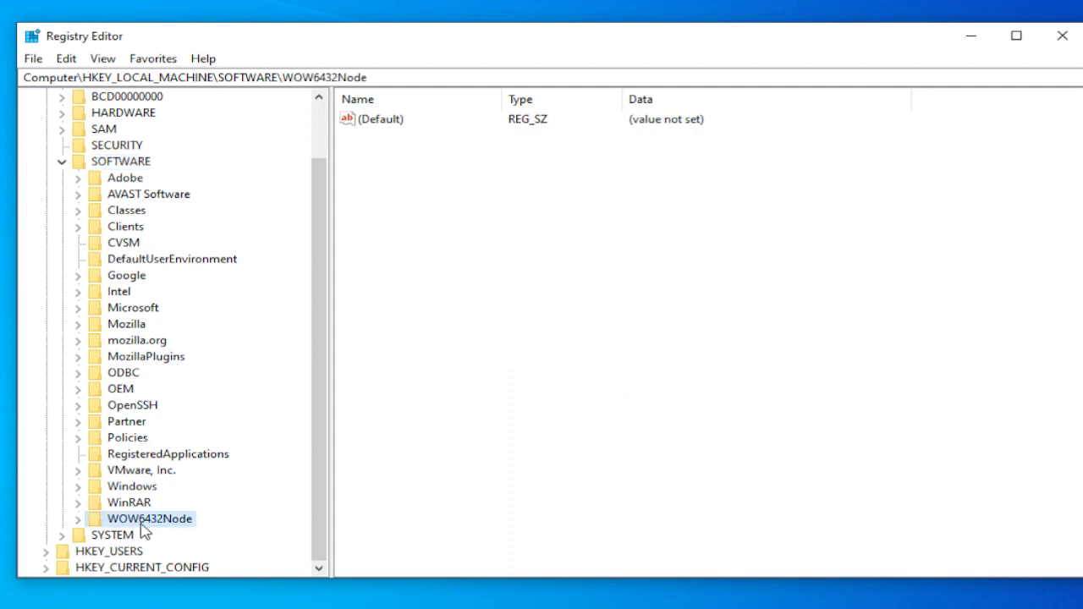
left_click(78, 519)
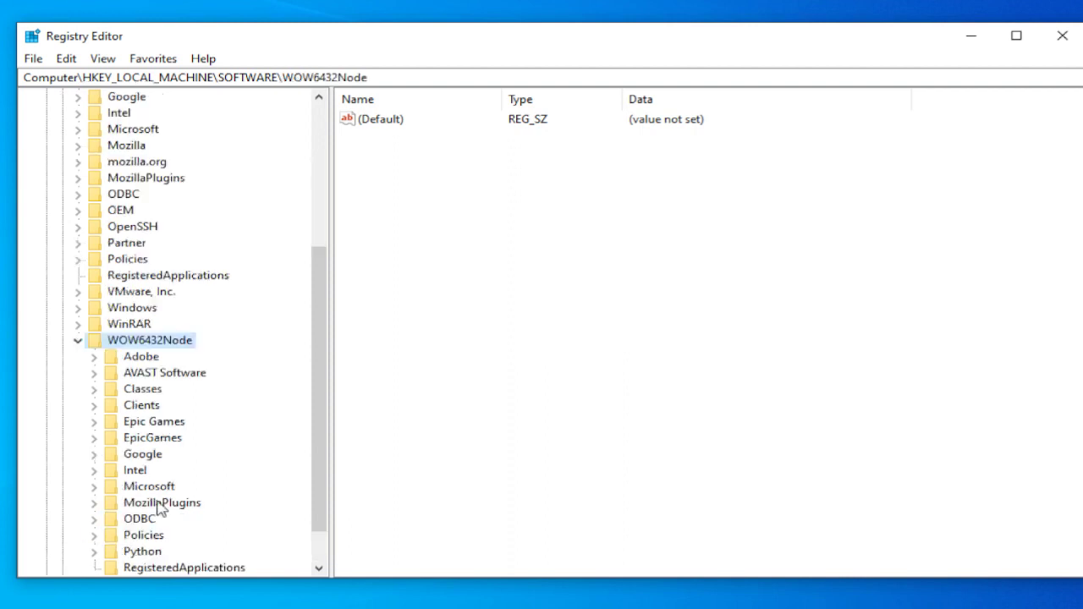
scroll(182, 473, "up", 1)
scroll(183, 467, "down", 2)
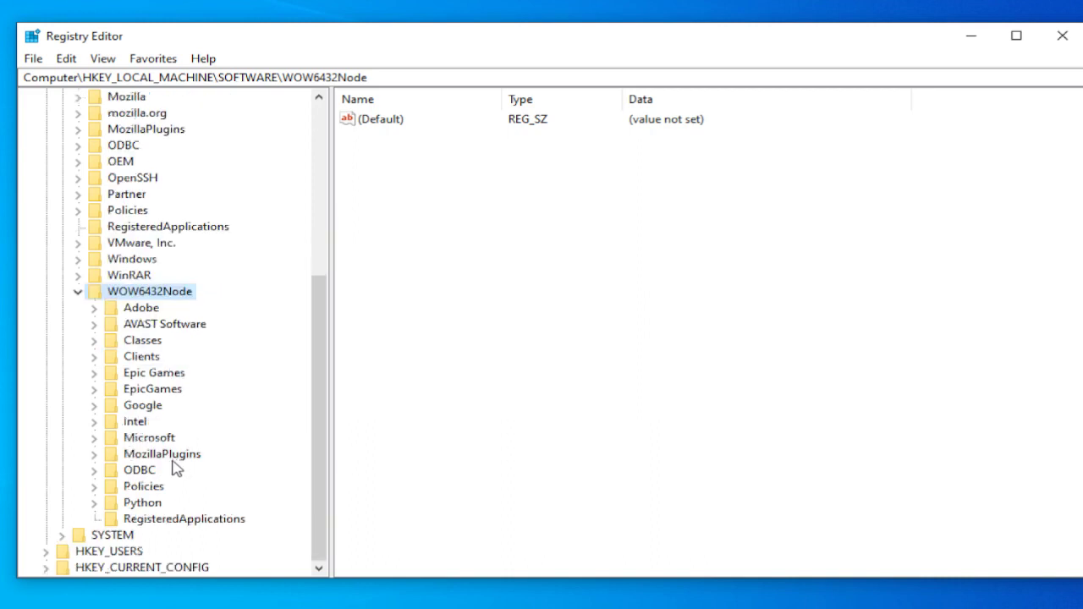
Step: Expand Microsoft, then select and expand Windows Media Foundation to reveal Platform
left_click(94, 439)
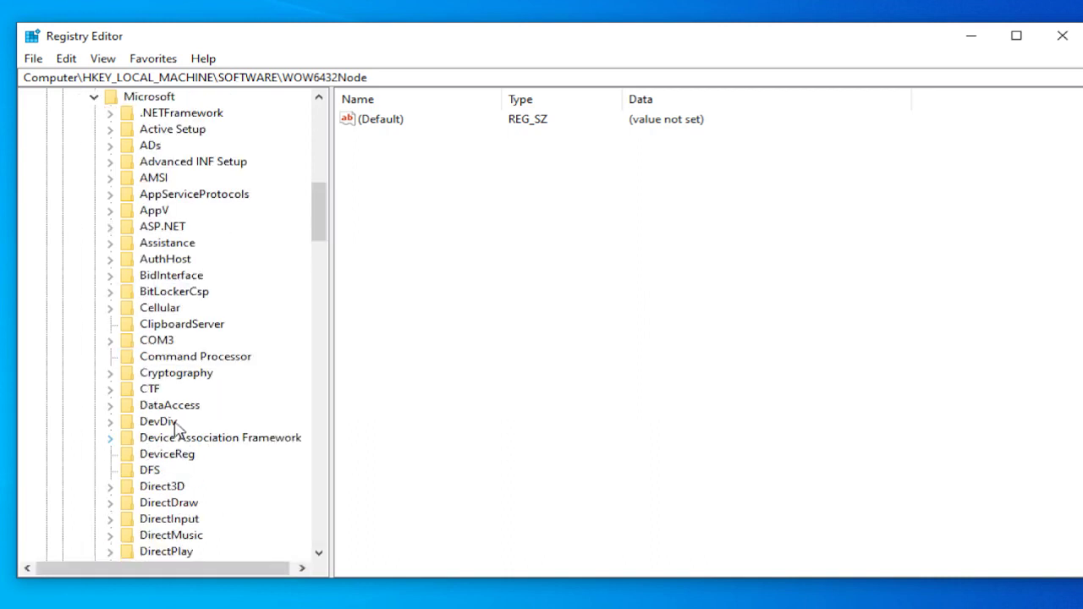
scroll(175, 429, "down", 20)
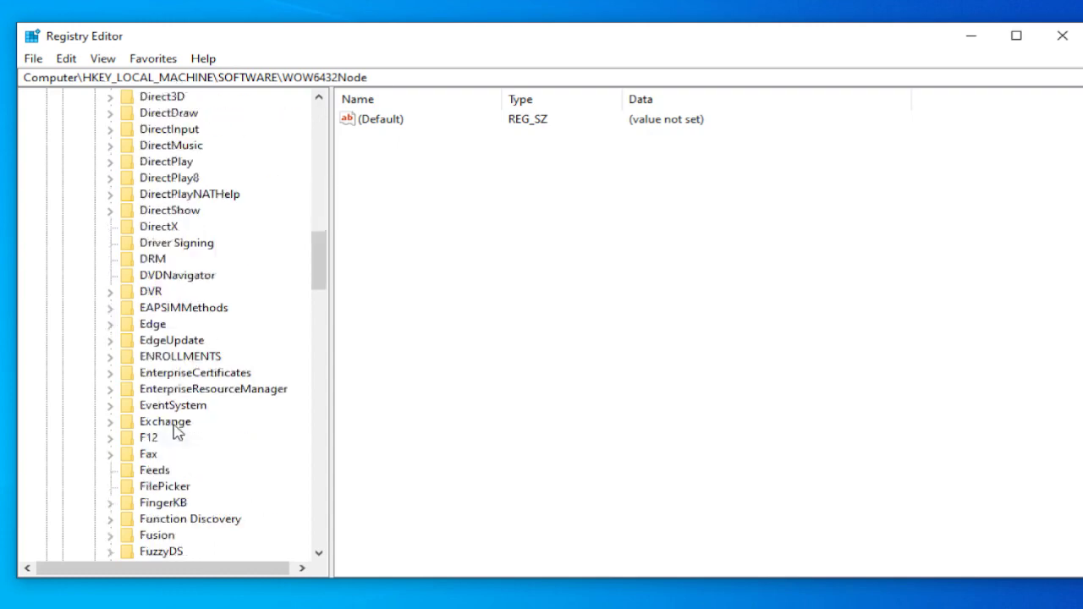
scroll(176, 428, "down", 20)
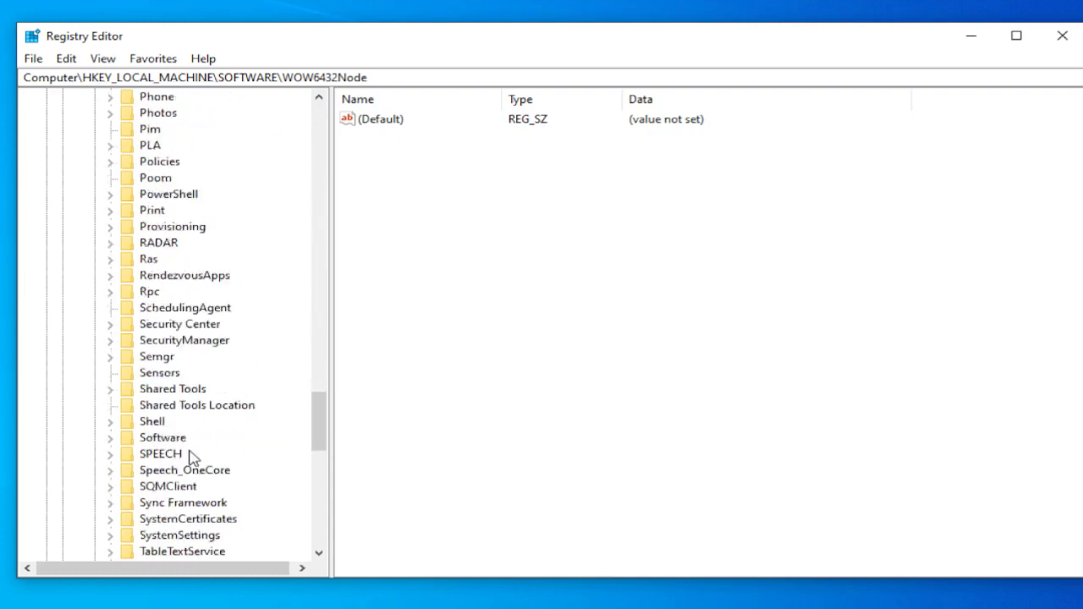
scroll(193, 473, "down", 4)
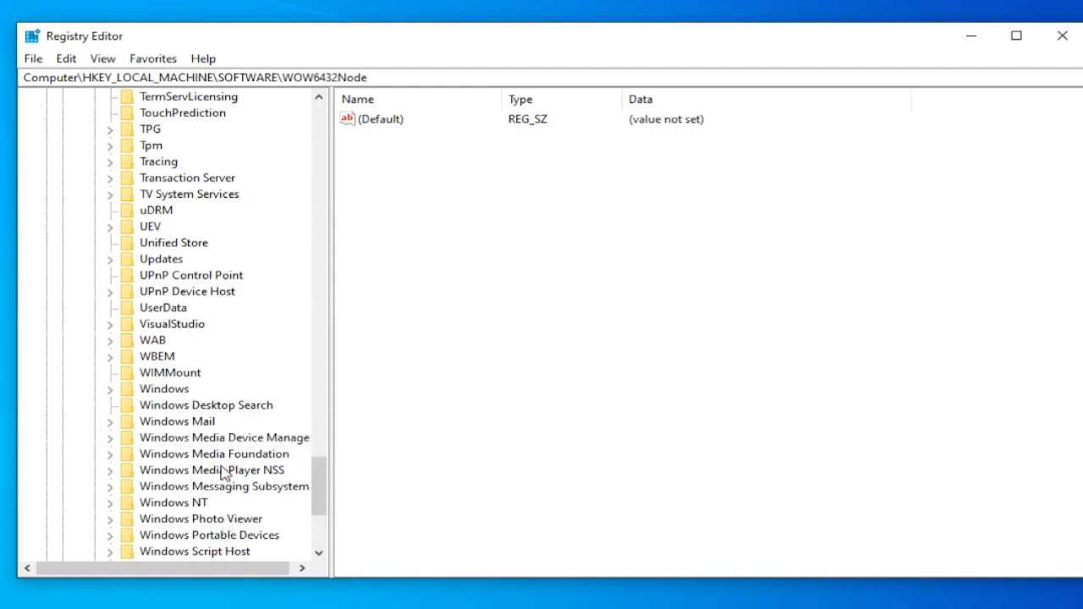
left_click(187, 457)
left_click(111, 455)
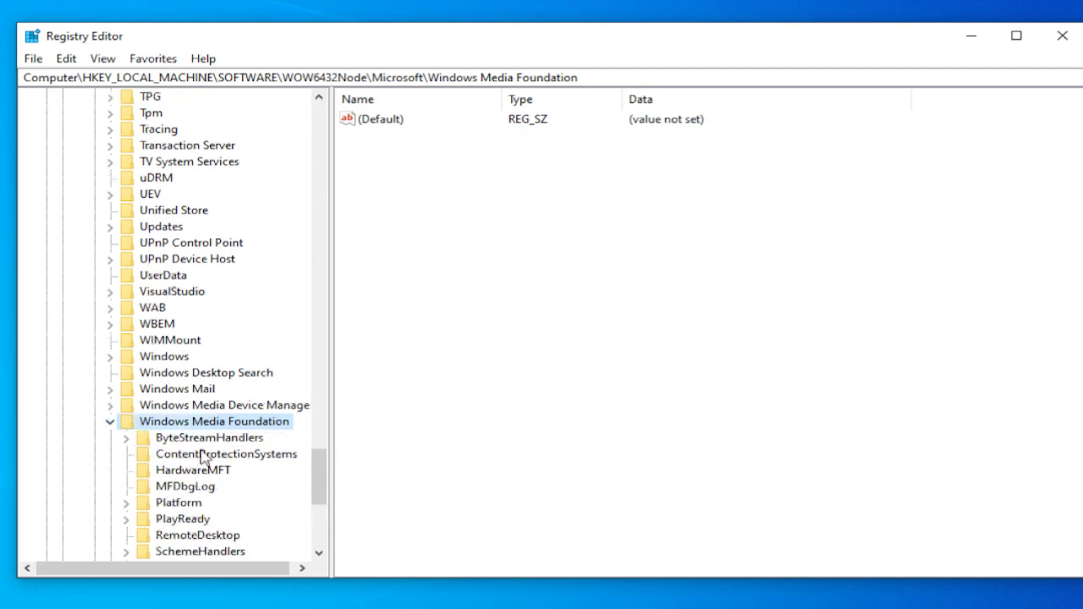
scroll(206, 449, "down", 3)
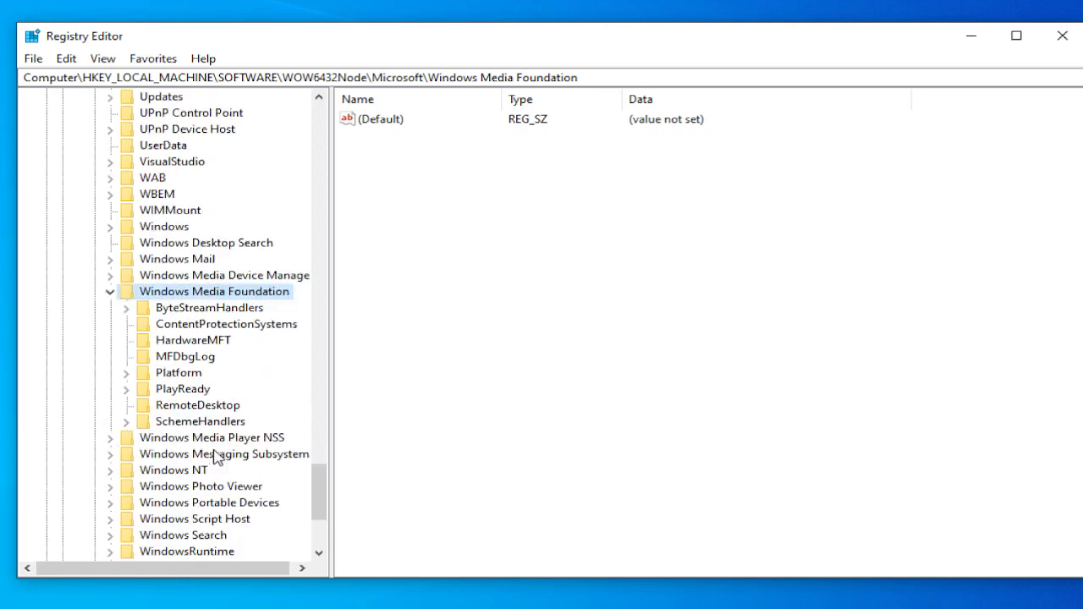
Step: Delete the existing EnterFrameServerMode value from Platform, leaving only (Default)
left_click(183, 375)
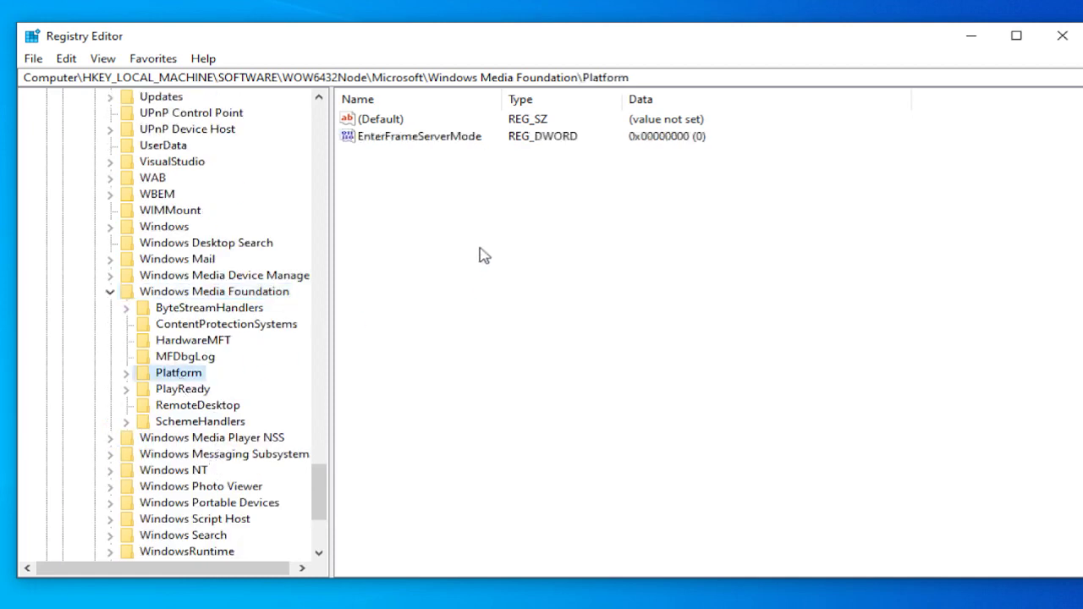
left_click(471, 138)
key("Delete")
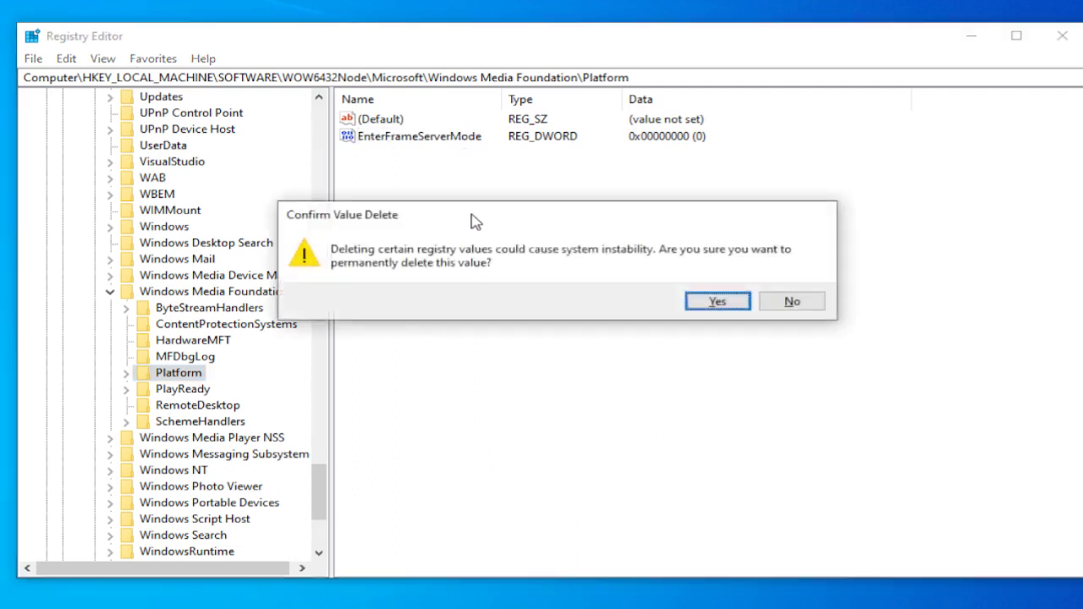
key("Return")
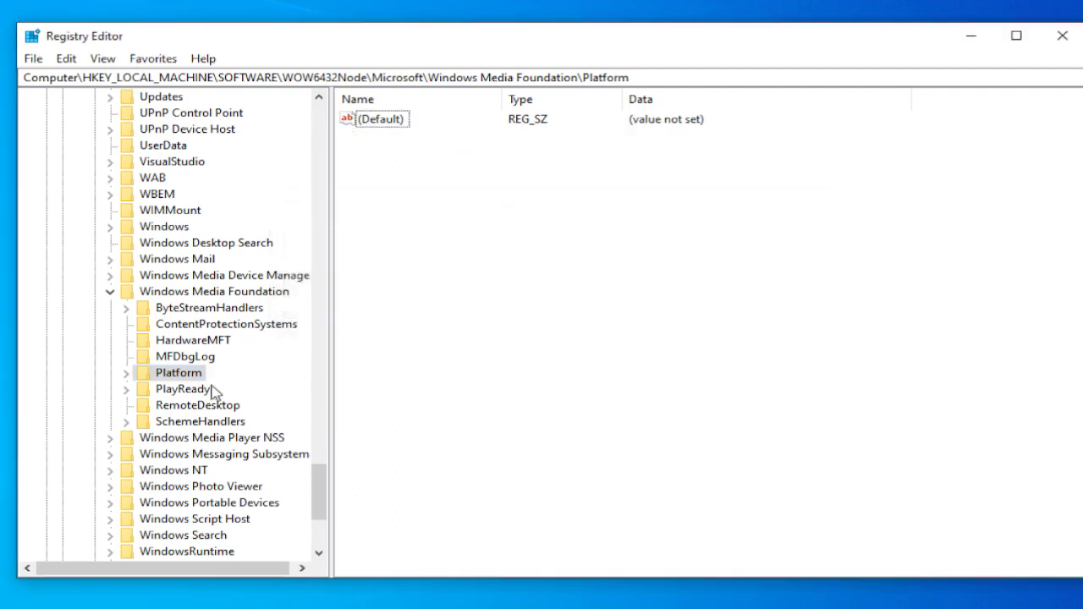
left_click(174, 374)
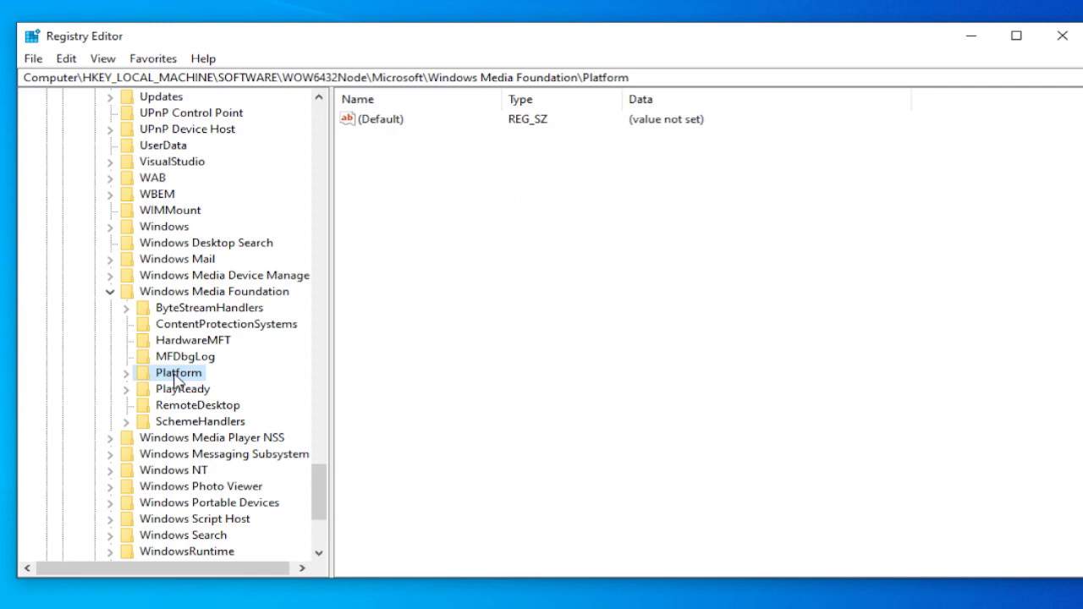
left_click(446, 296)
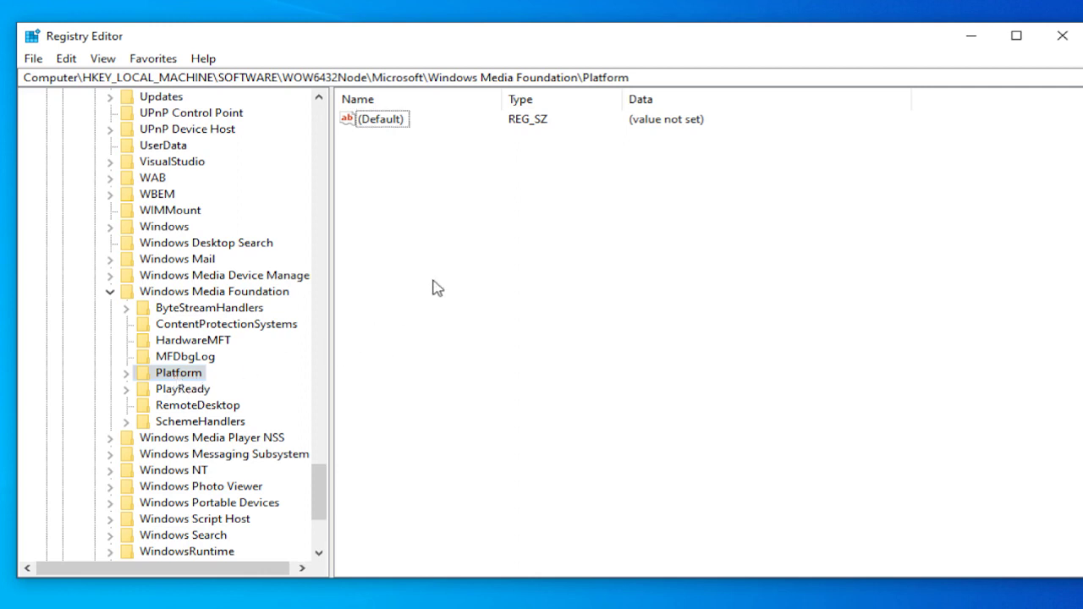
Step: Add a new DWORD (32-bit) Value under Platform named EnterFrameServerMode
right_click(445, 229)
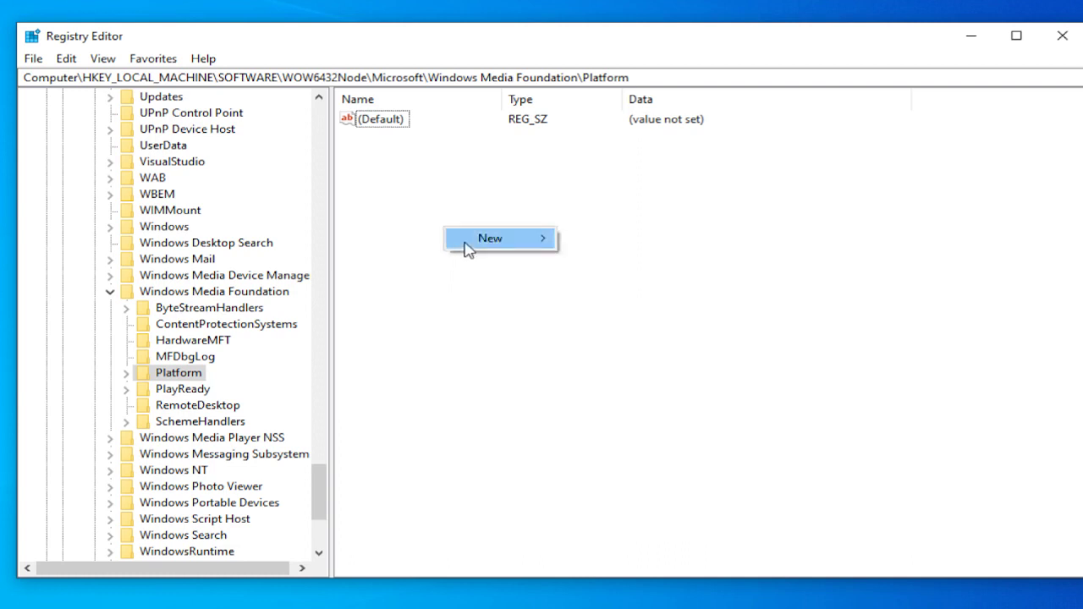
mouse_move(465, 243)
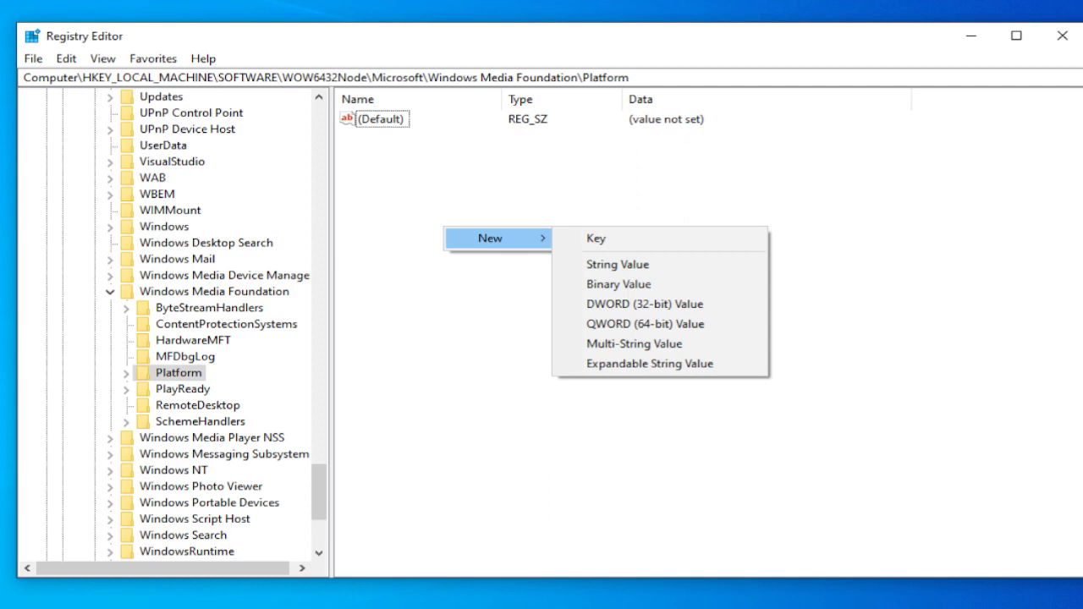
left_click(640, 307)
mouse_move(556, 605)
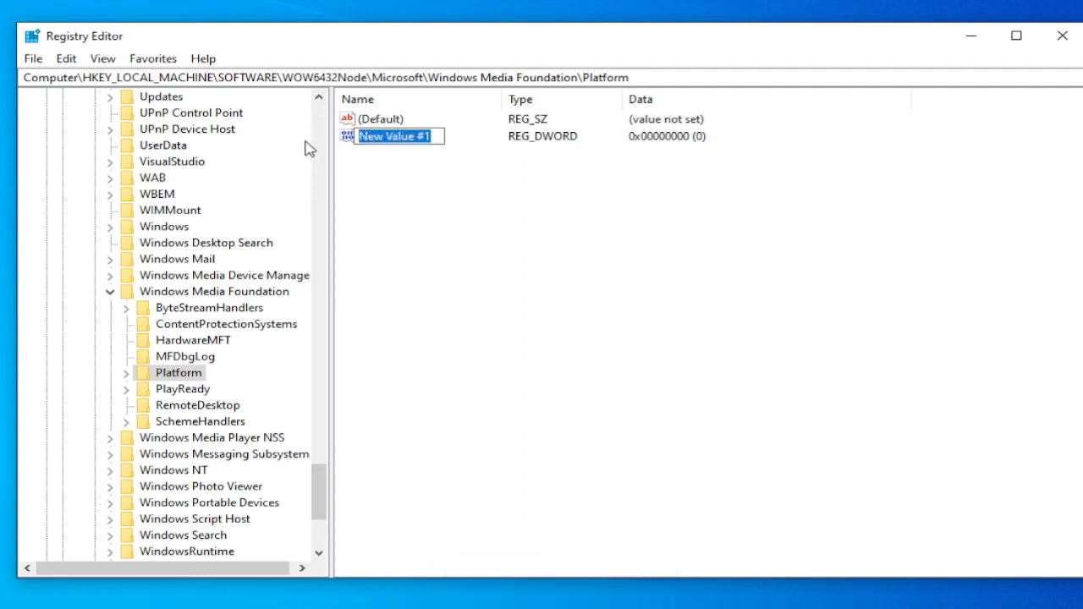
type("Enter")
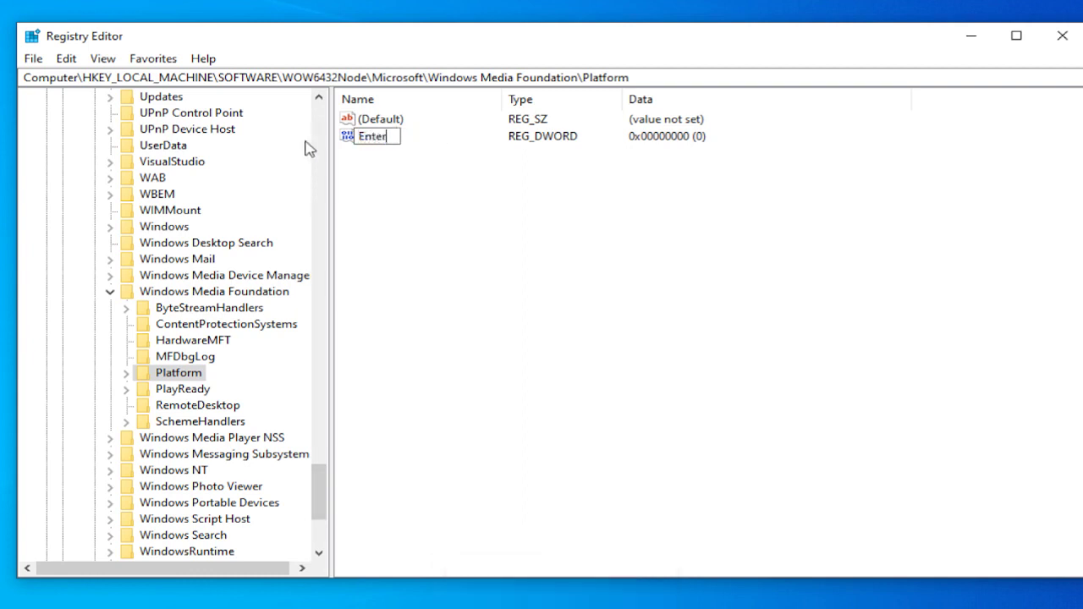
type("FrameServer")
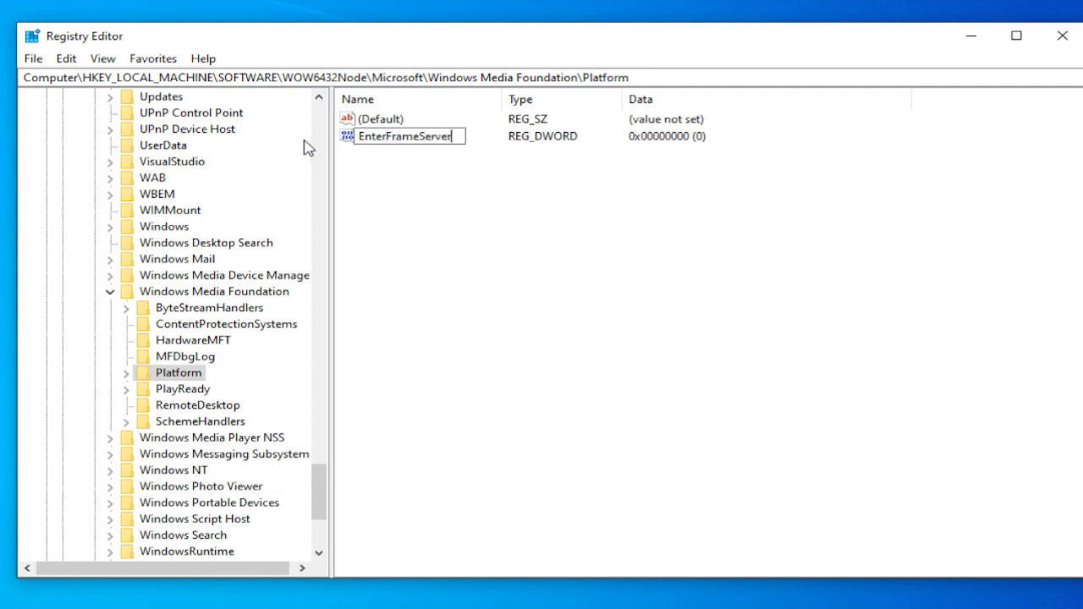
type("Mode")
key("Return")
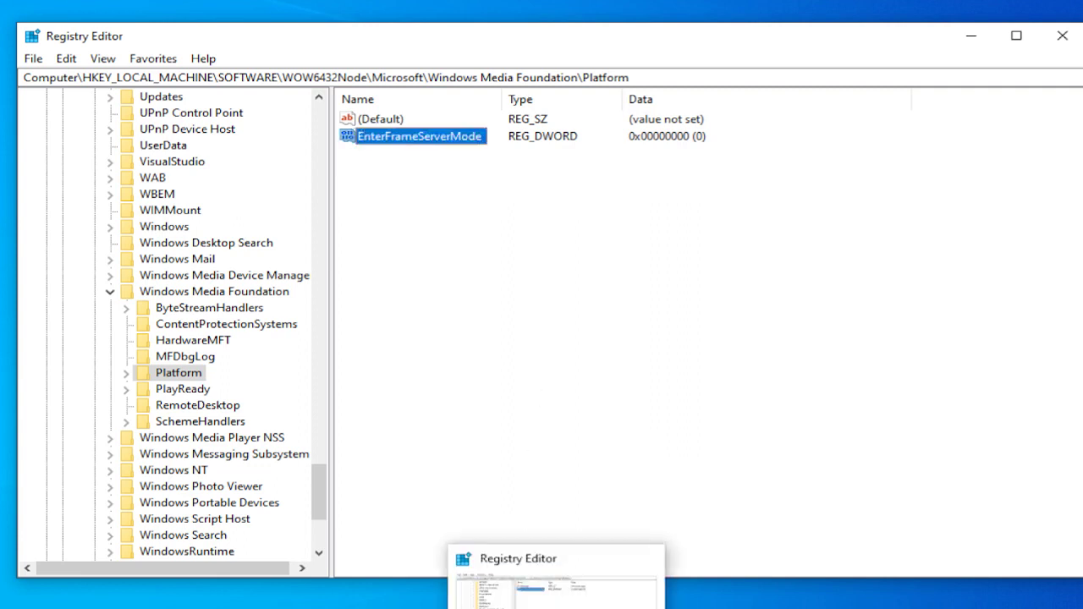
Step: Confirm EnterFrameServerMode's value data as 0 with Hexadecimal base
double_click(425, 138)
left_click_drag(325, 125, 665, 259)
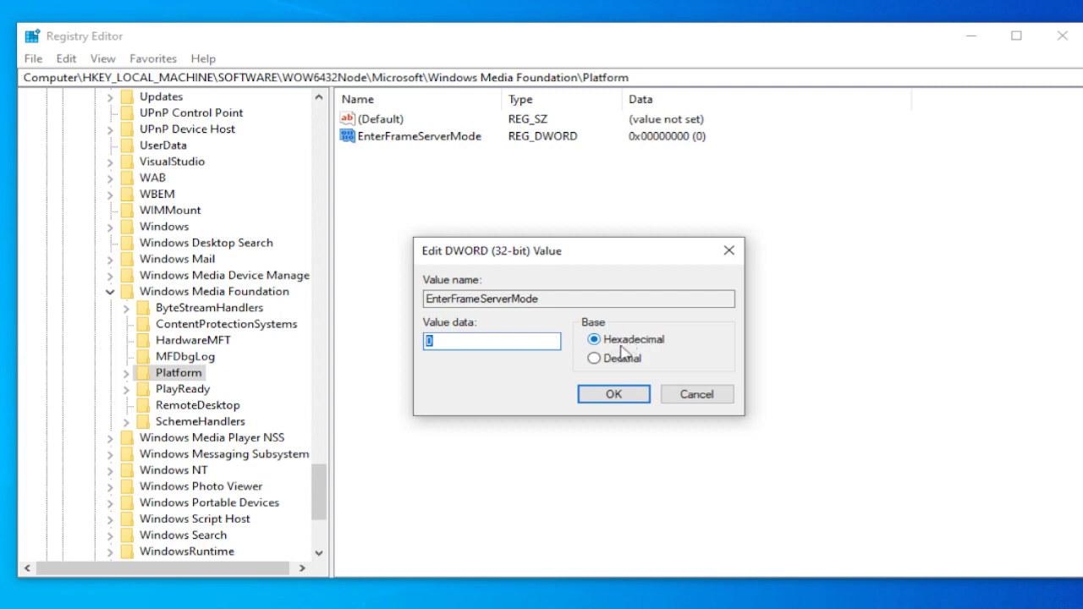
left_click(634, 396)
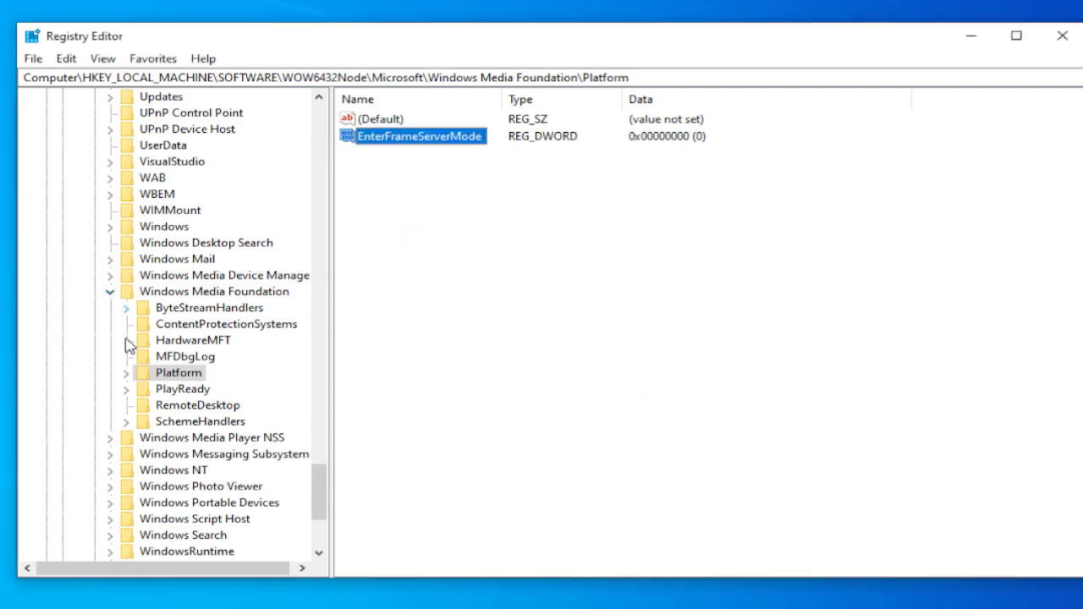
Step: Collapse Windows Media Foundation, WOW6432Node, SOFTWARE and HKEY_LOCAL_MACHINE, then close Registry Editor
left_click(111, 292)
scroll(123, 316, "up", 20)
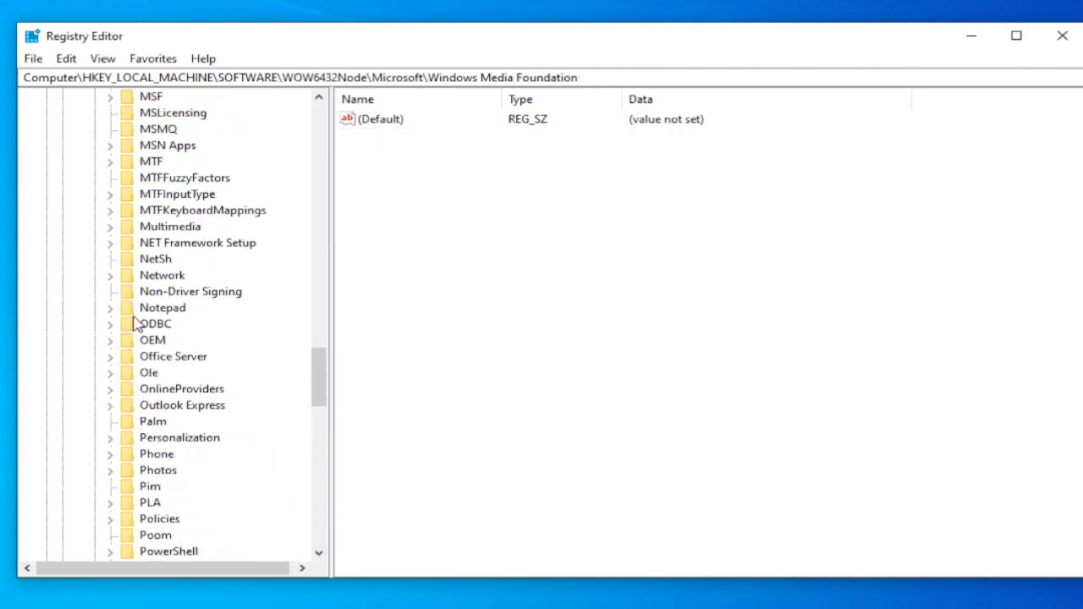
scroll(137, 348, "up", 12)
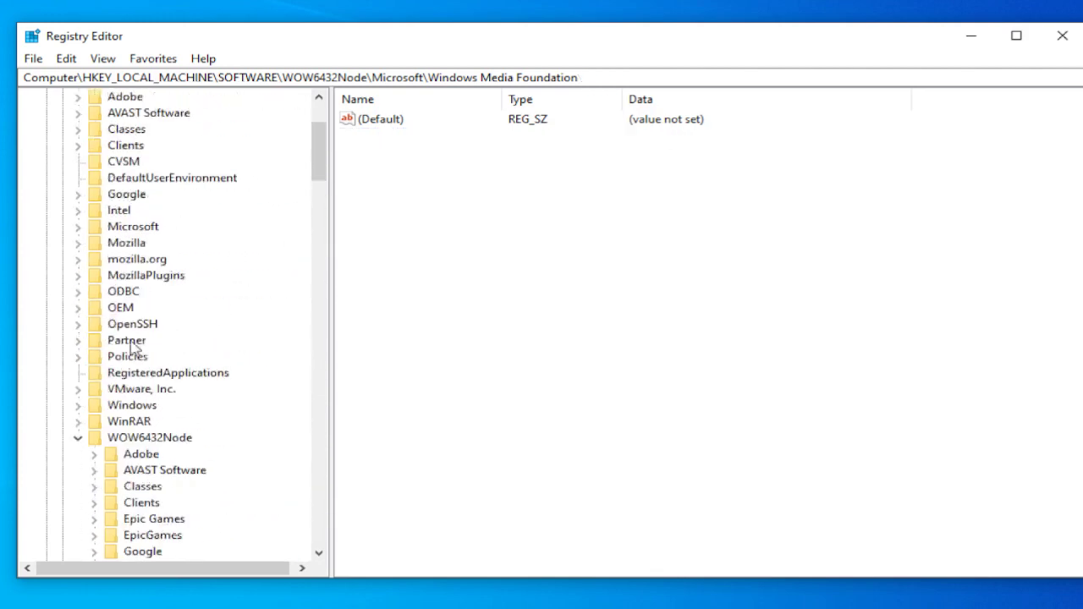
left_click(83, 438)
scroll(102, 406, "up", 2)
left_click(62, 226)
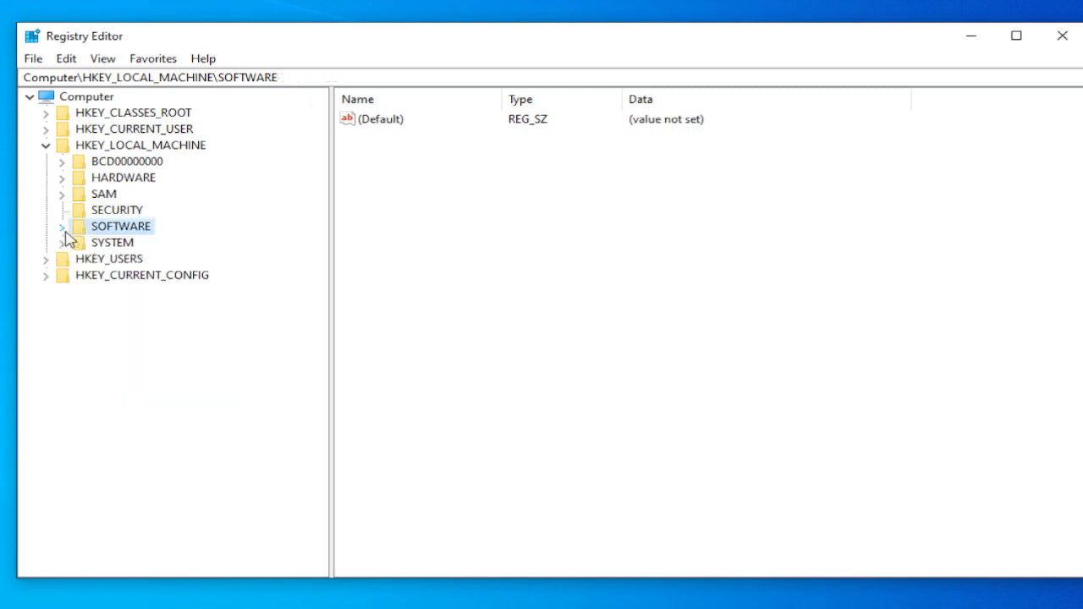
left_click(48, 146)
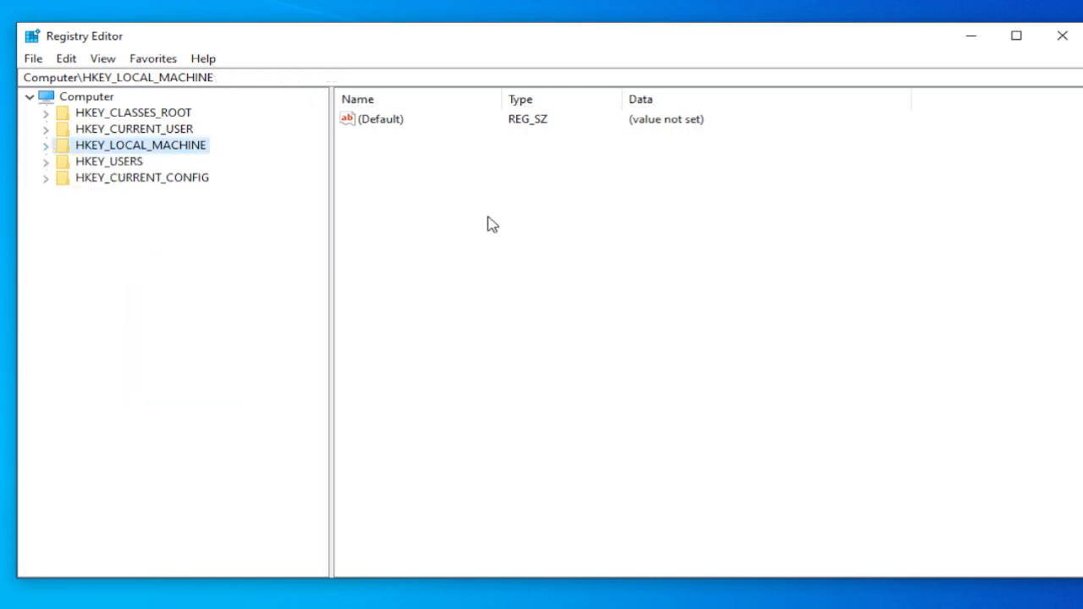
left_click(1063, 37)
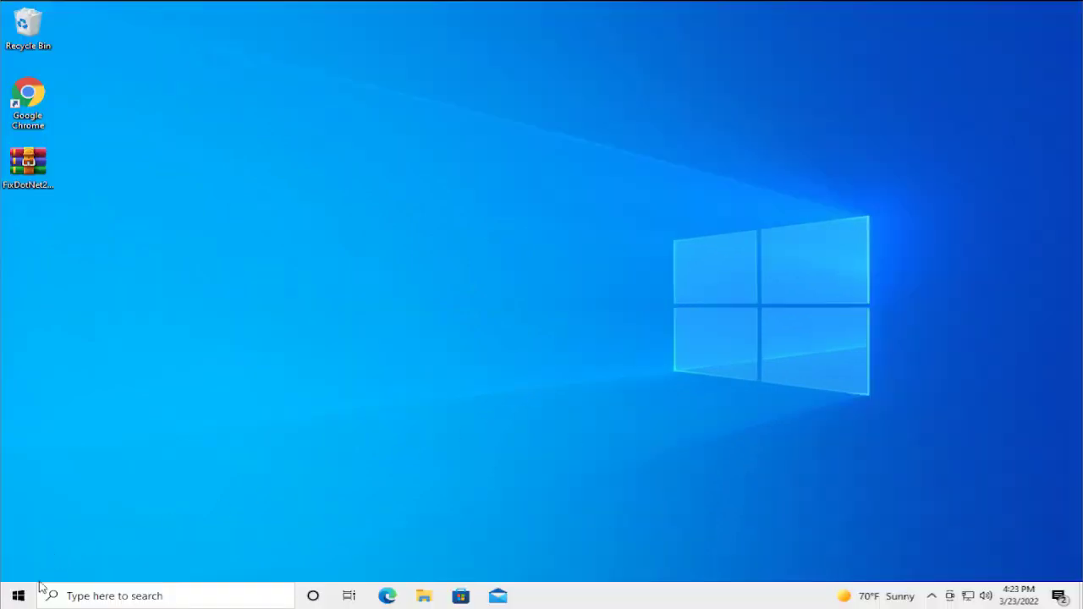
Step: Restart Windows from the Start menu's Power options
left_click(19, 596)
left_click(19, 565)
left_click(46, 533)
left_click(18, 599)
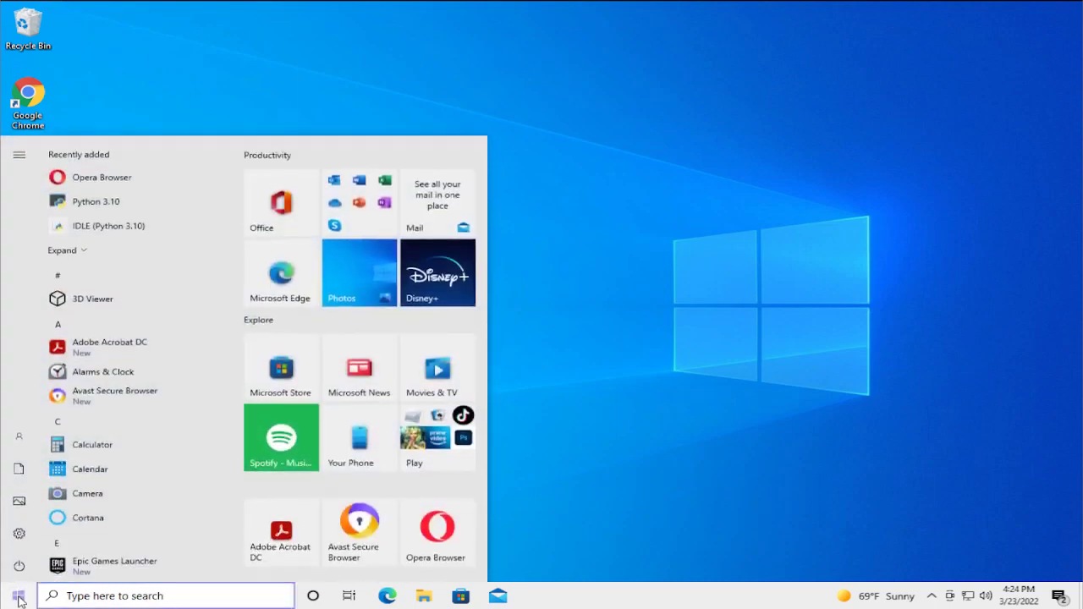
type("k")
key("BackSpace")
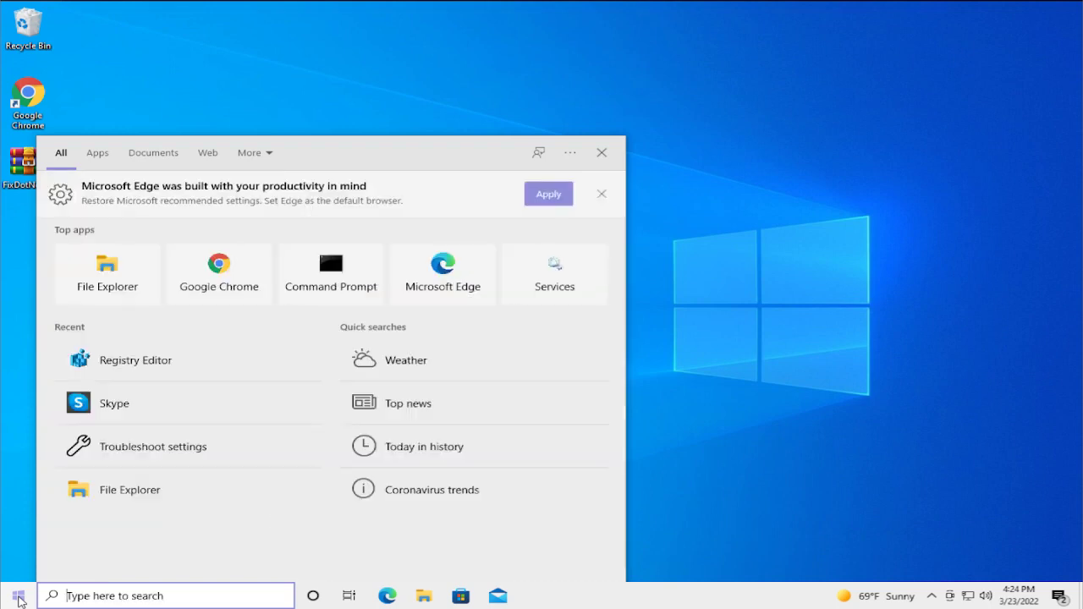
type("skype")
left_click(19, 599)
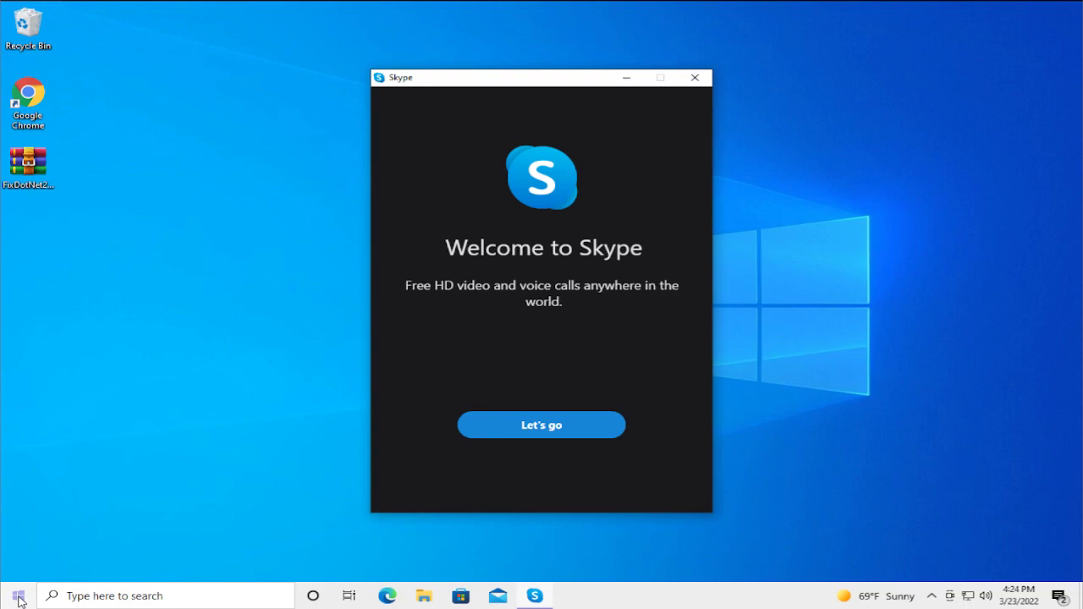
left_click(720, 71)
left_click(699, 79)
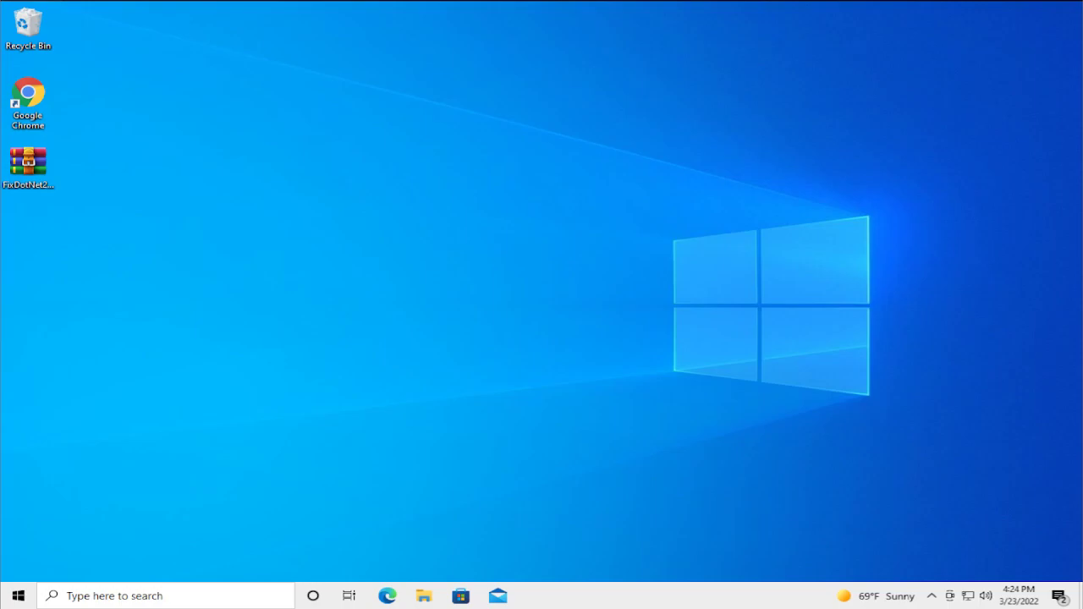